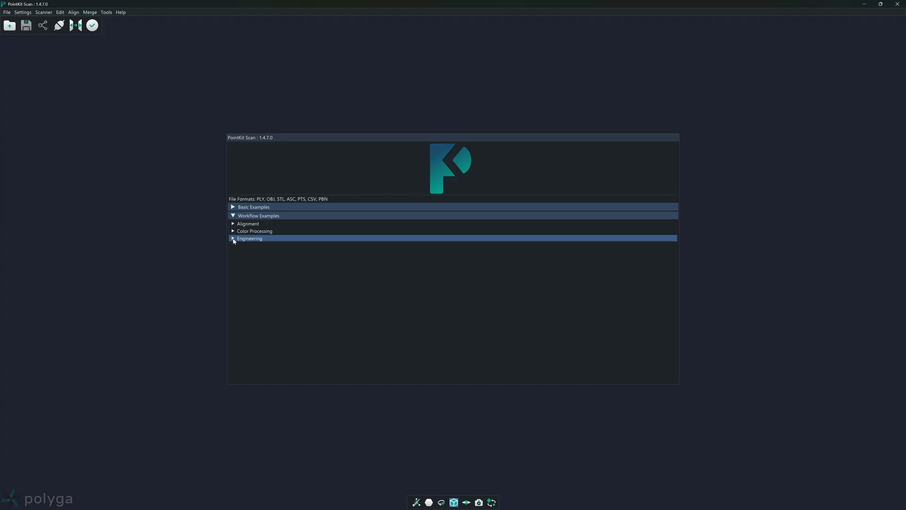
# Step: Load the Deviation sample from the Engineering group of the workflow examples
pyautogui.click(233, 239)
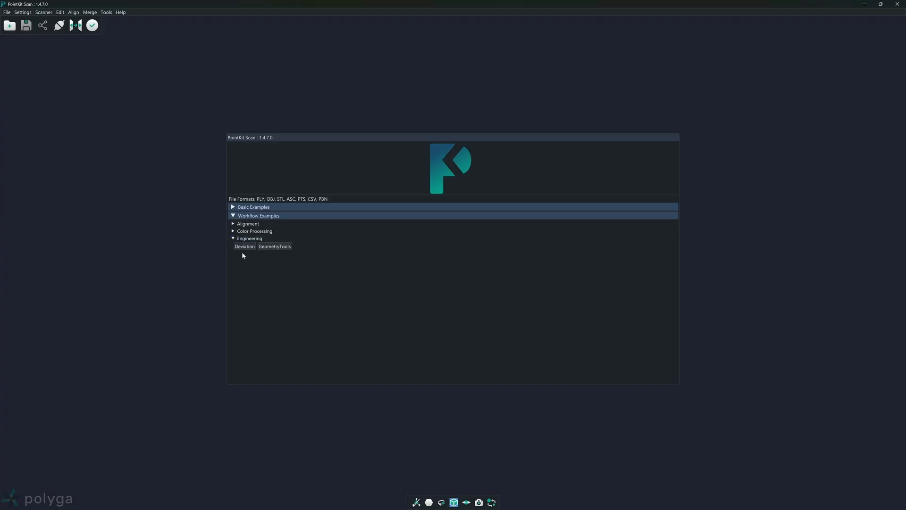
pyautogui.click(245, 247)
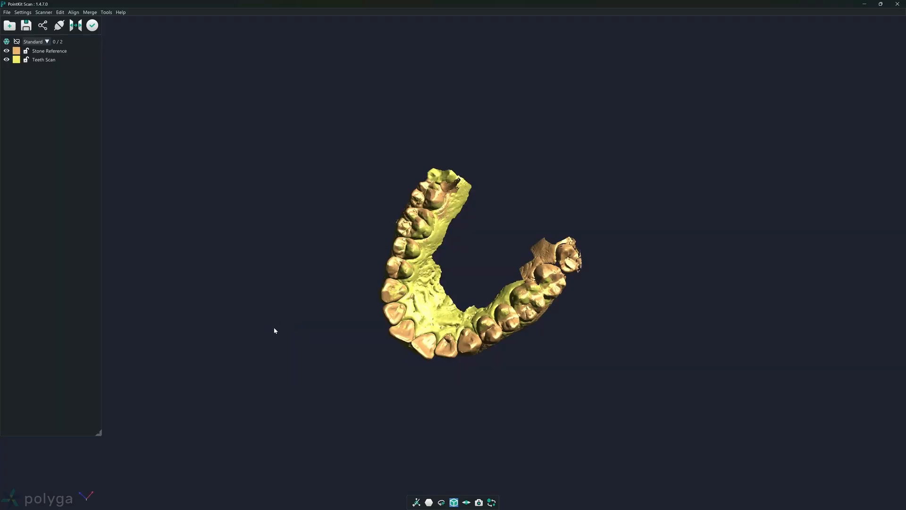
pyautogui.moveTo(360, 364); pyautogui.dragTo(352, 284)
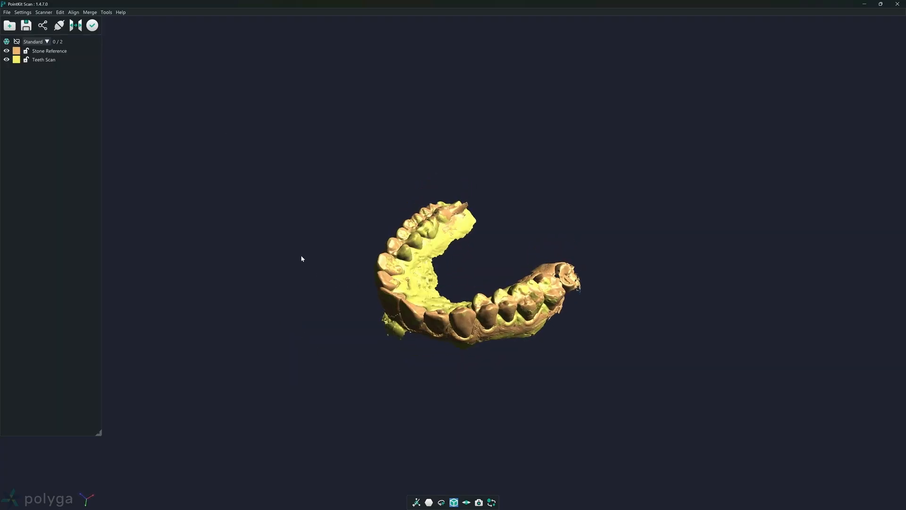
# Step: Calculate the deviation with Stone Reference as the reference mesh and Teeth Scan as the target
pyautogui.click(47, 60)
pyautogui.click(39, 51)
pyautogui.click(37, 62)
pyautogui.click(344, 246)
pyautogui.click(107, 13)
pyautogui.click(118, 41)
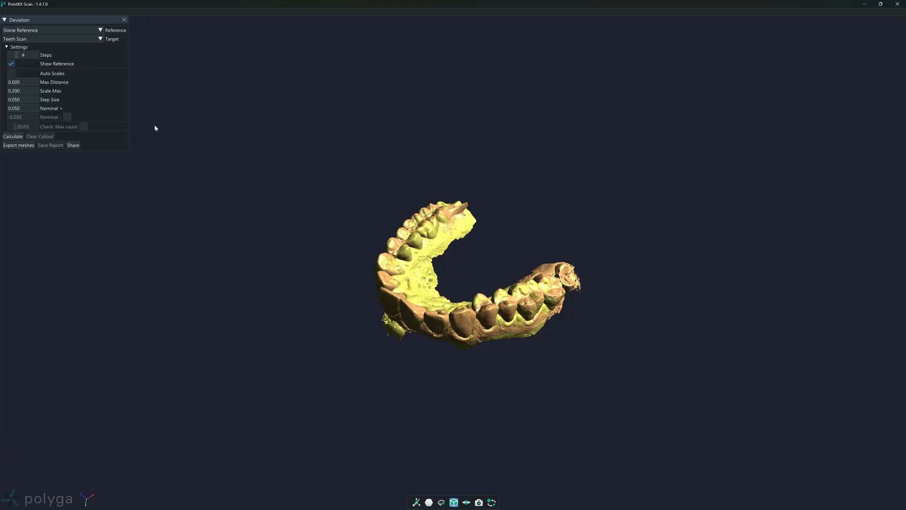
pyautogui.click(13, 136)
pyautogui.moveTo(348, 223); pyautogui.dragTo(349, 259)
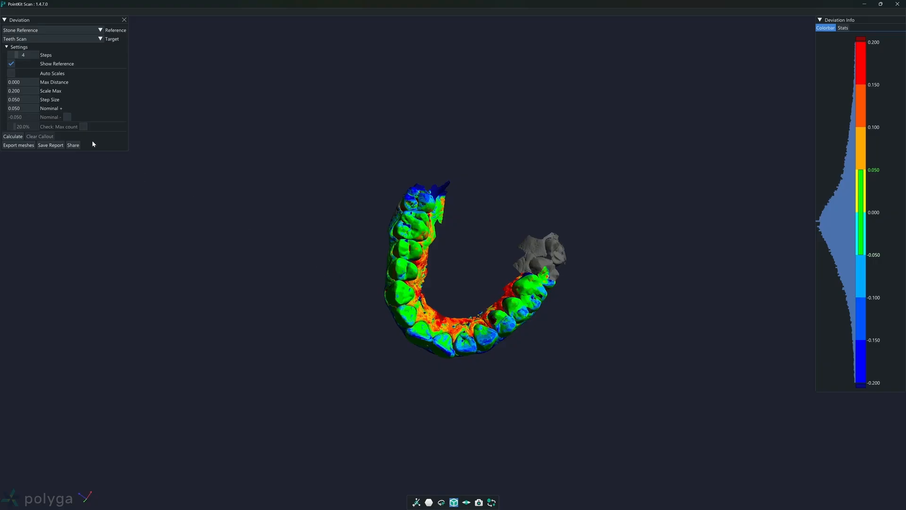
# Step: Enable Auto Scales for the deviation analysis and recalculate it
pyautogui.click(12, 73)
pyautogui.click(18, 136)
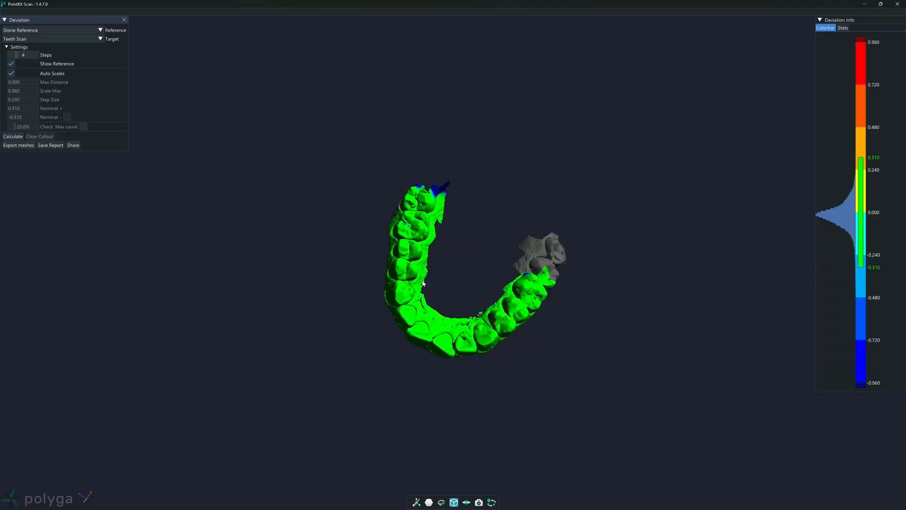
pyautogui.moveTo(424, 283); pyautogui.dragTo(454, 258)
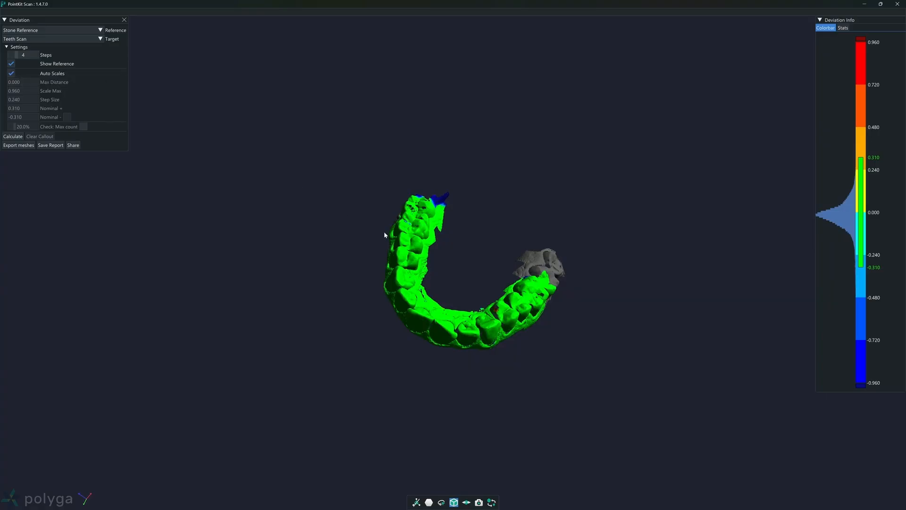
pyautogui.moveTo(384, 232); pyautogui.dragTo(390, 280)
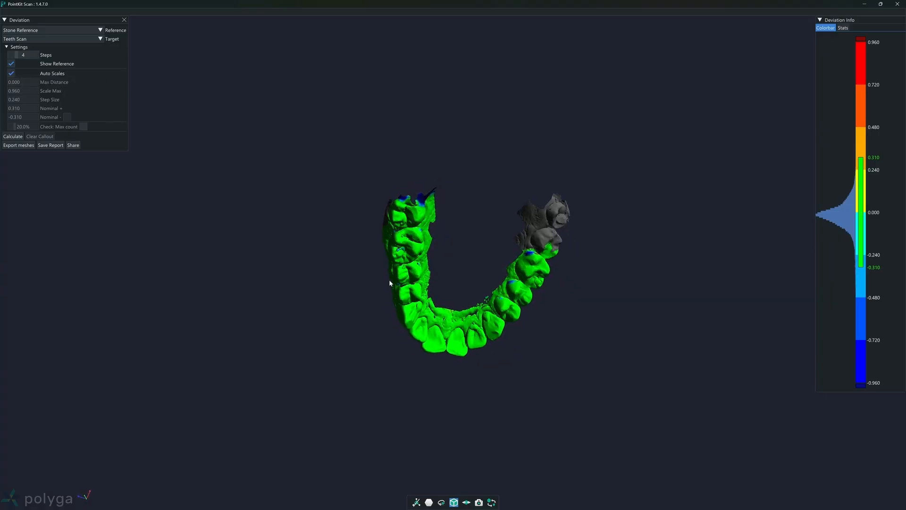
# Step: Turn off Auto Scales and set the deviation step size to 0.100
pyautogui.click(13, 74)
pyautogui.moveTo(348, 265); pyautogui.dragTo(332, 214)
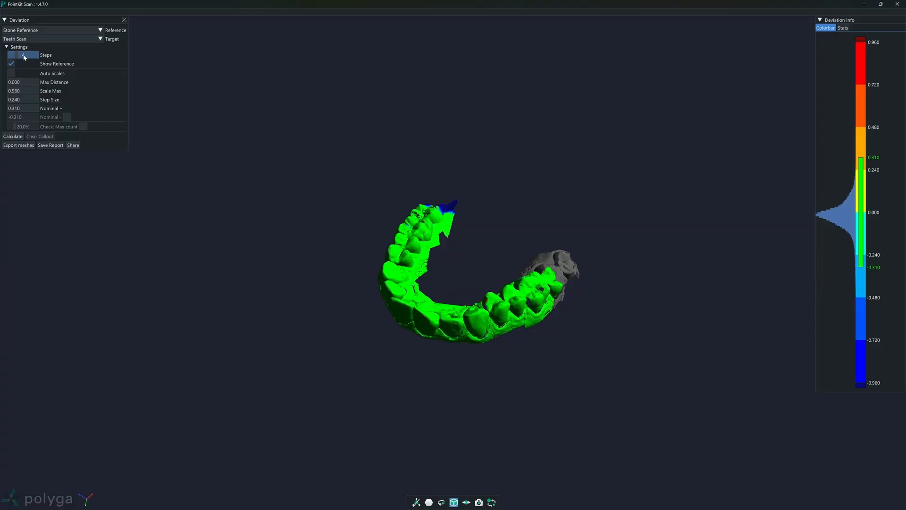
pyautogui.click(13, 100)
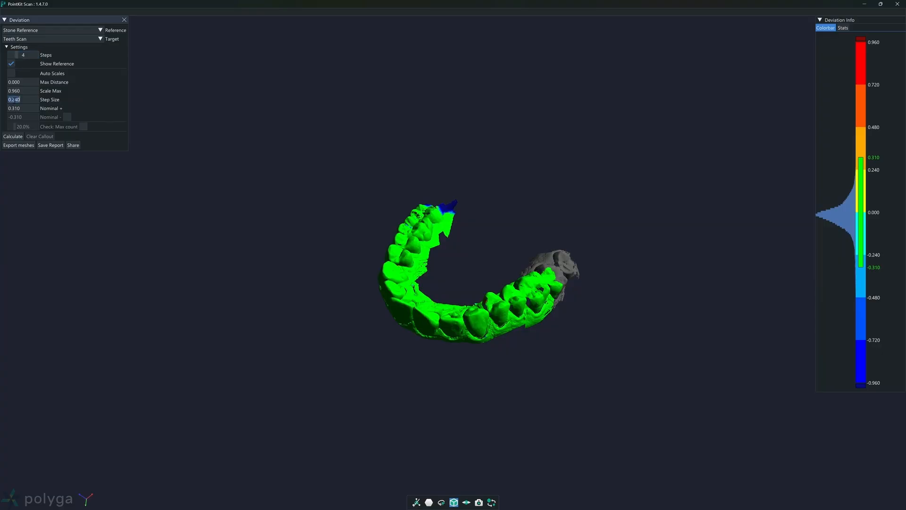
pyautogui.moveTo(12, 99); pyautogui.dragTo(77, 103)
pyautogui.write('100')
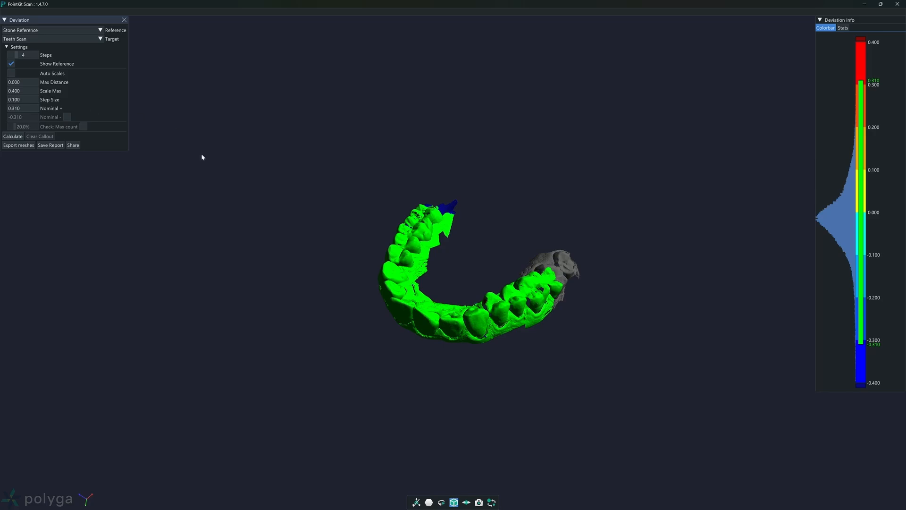
pyautogui.moveTo(250, 223); pyautogui.dragTo(322, 211)
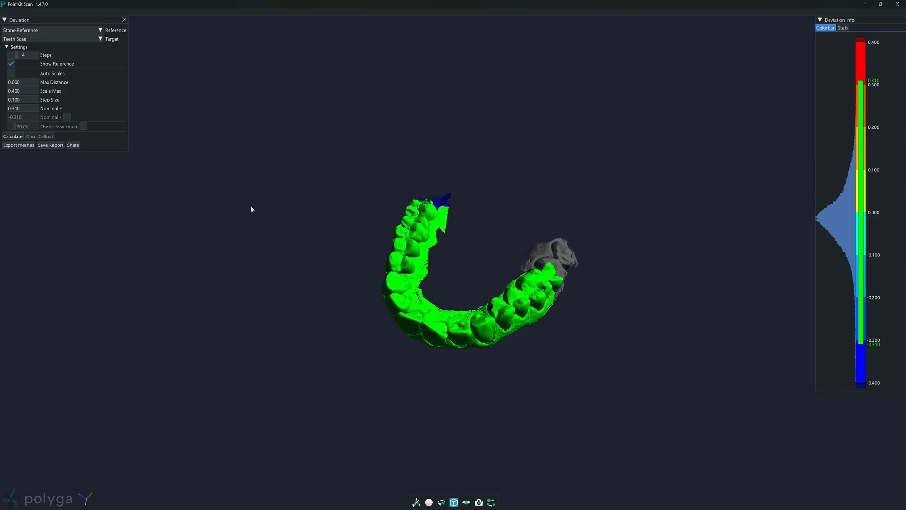
pyautogui.moveTo(362, 233); pyautogui.dragTo(409, 299)
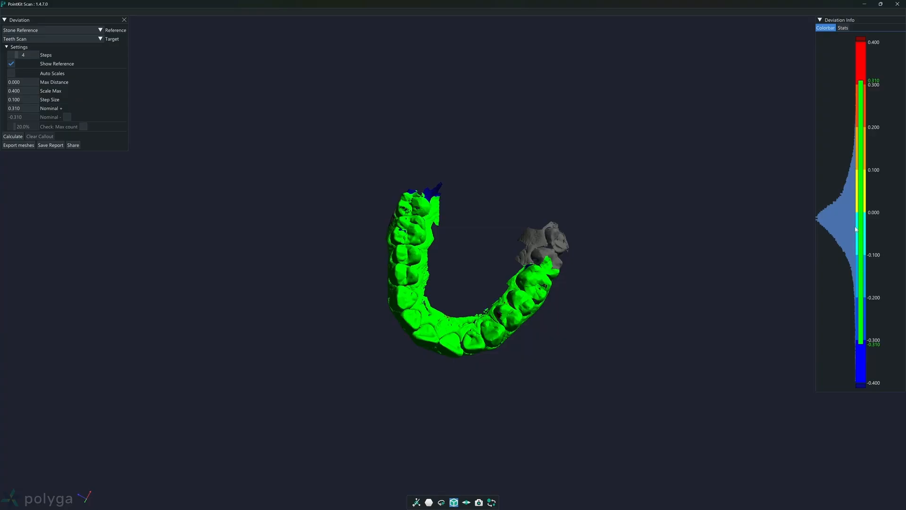
# Step: Set the upper nominal deviation limit to 0.050
pyautogui.click(13, 108)
pyautogui.click(10, 108)
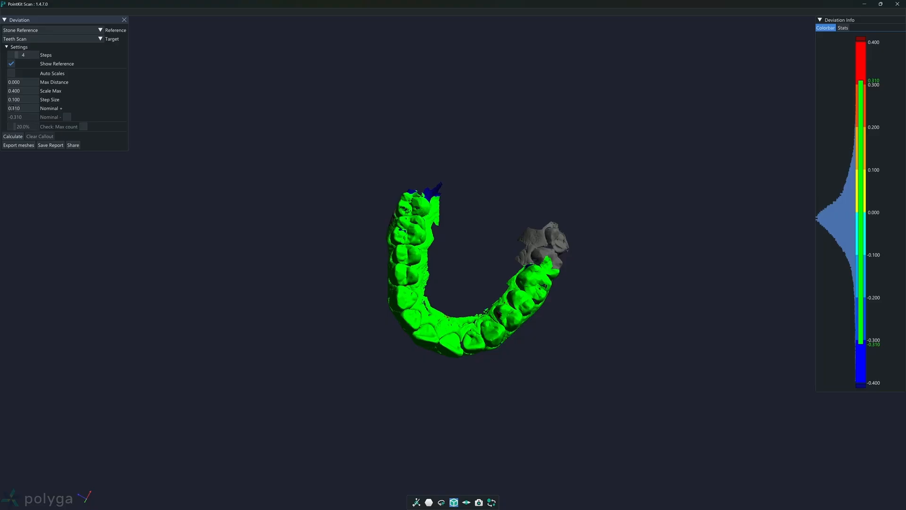
pyautogui.moveTo(11, 108); pyautogui.dragTo(23, 109)
pyautogui.press('BackSpace')
pyautogui.write('5')
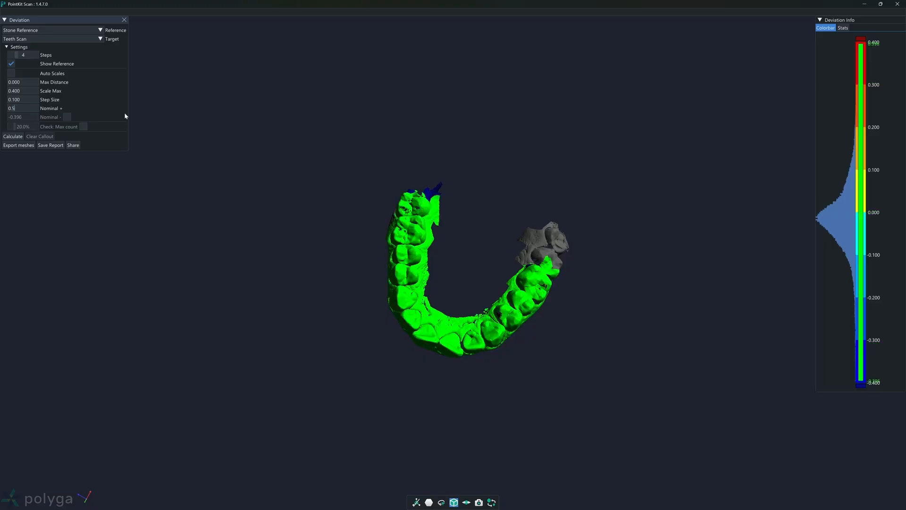
pyautogui.press('BackSpace')
pyautogui.write('050')
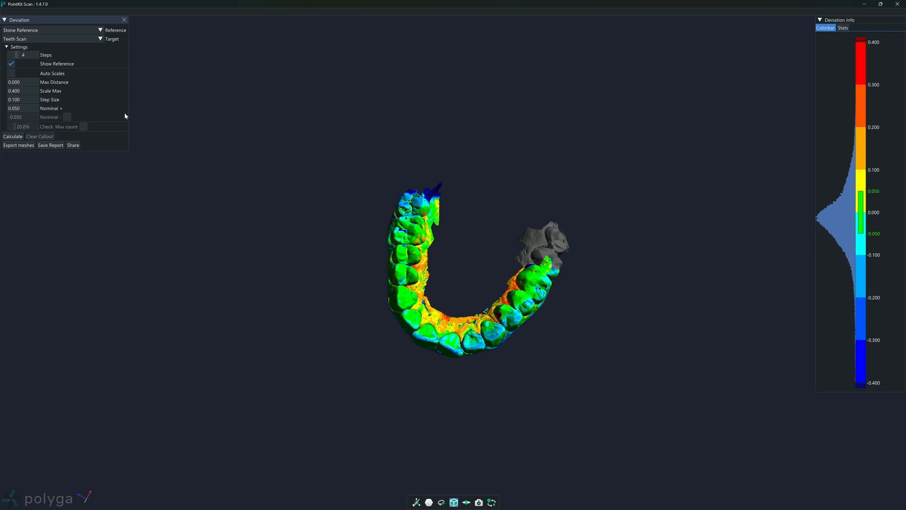
# Step: Examine the deviation colour map on the teeth and gums from several angles
pyautogui.moveTo(421, 355); pyautogui.dragTo(437, 323)
pyautogui.scroll(3, 465, 270)
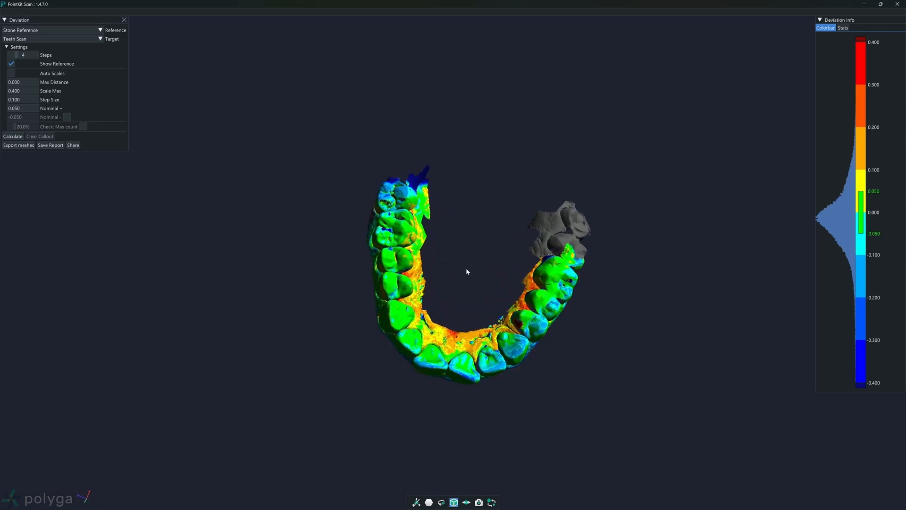
pyautogui.moveTo(466, 272); pyautogui.dragTo(602, 296)
pyautogui.moveTo(401, 321); pyautogui.dragTo(425, 245)
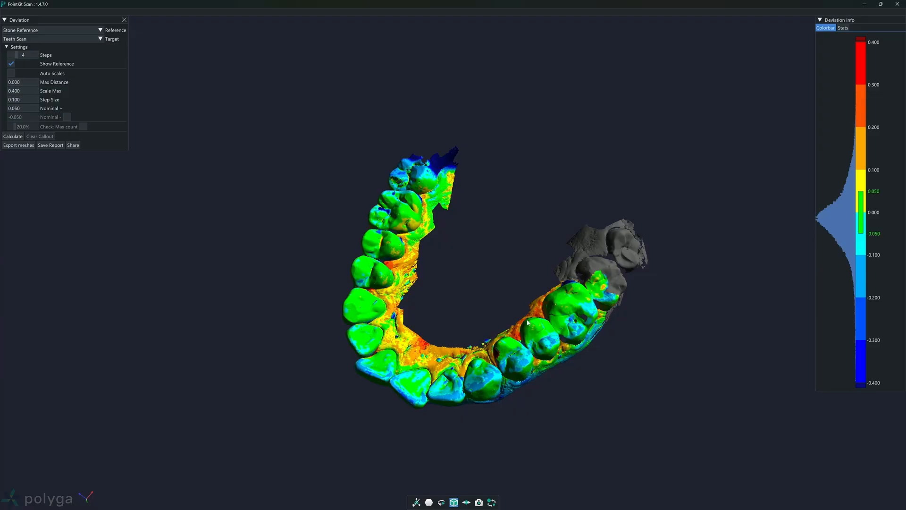
pyautogui.moveTo(529, 323); pyautogui.dragTo(410, 278)
pyautogui.moveTo(180, 237); pyautogui.dragTo(442, 352)
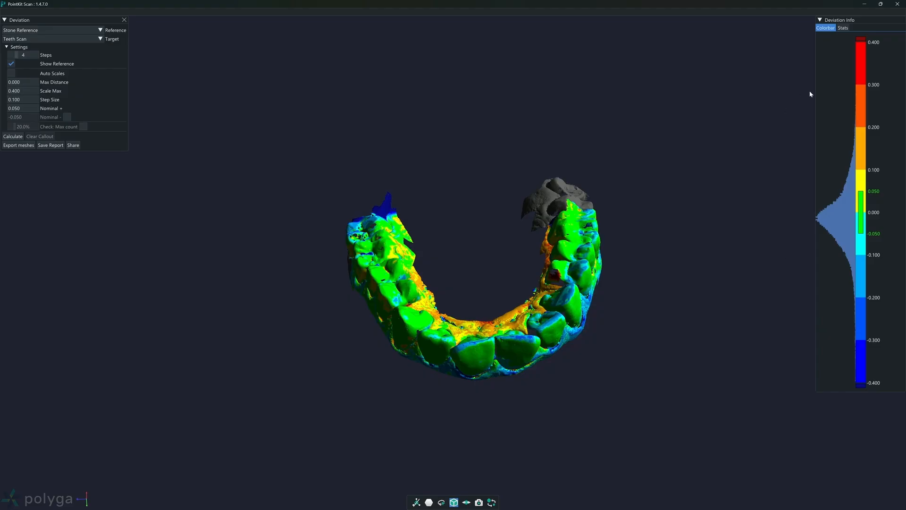
pyautogui.moveTo(491, 366)
pyautogui.mouseDown()
pyautogui.moveTo(496, 321)
pyautogui.moveTo(490, 351)
pyautogui.mouseUp()
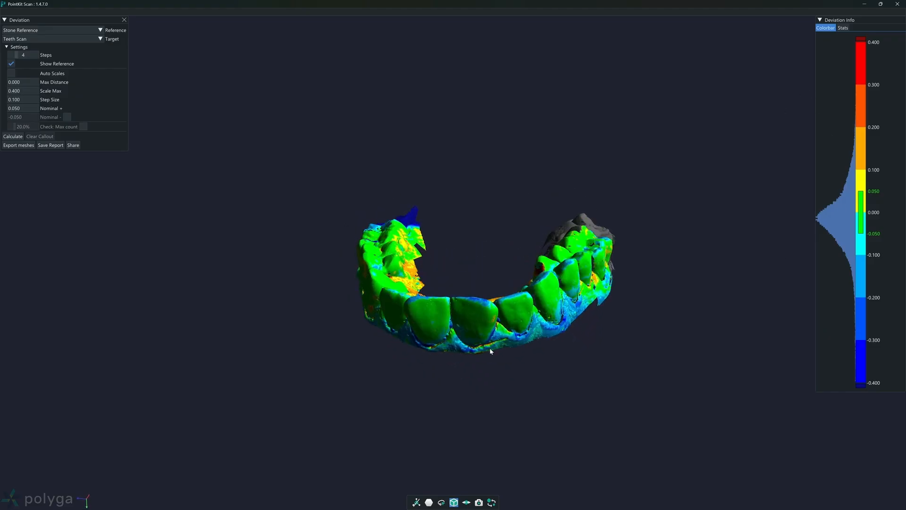
# Step: Add deviation callouts to a front tooth and three spots along the inner gum, and spread their labels clear of the model
pyautogui.click(421, 310)
pyautogui.moveTo(367, 312); pyautogui.dragTo(313, 373)
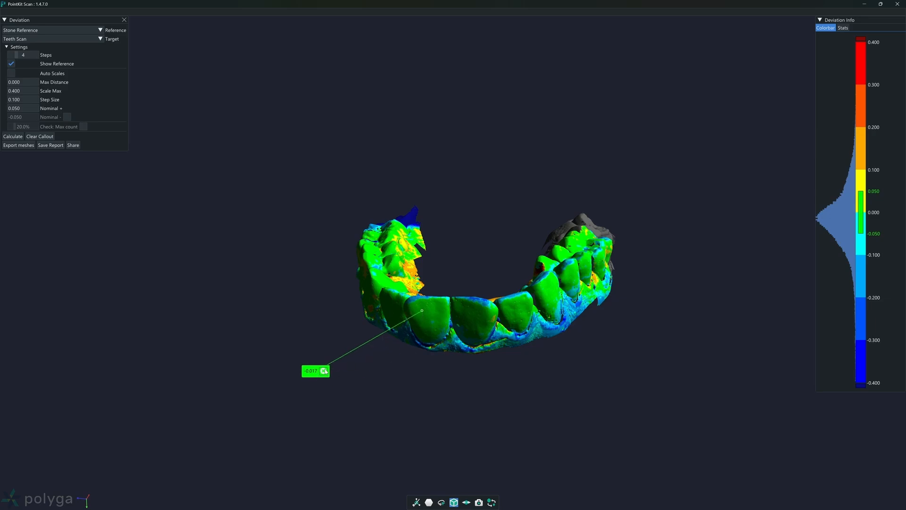
pyautogui.moveTo(409, 347); pyautogui.dragTo(417, 421)
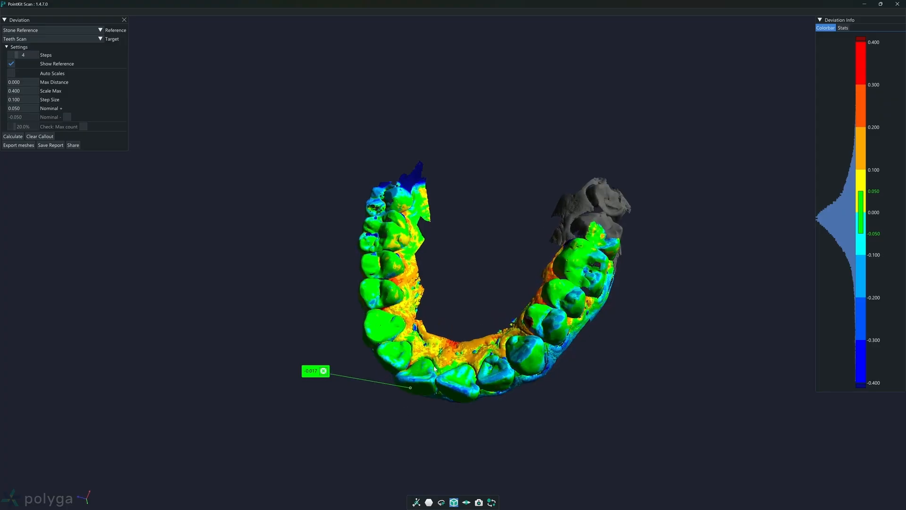
pyautogui.click(435, 345)
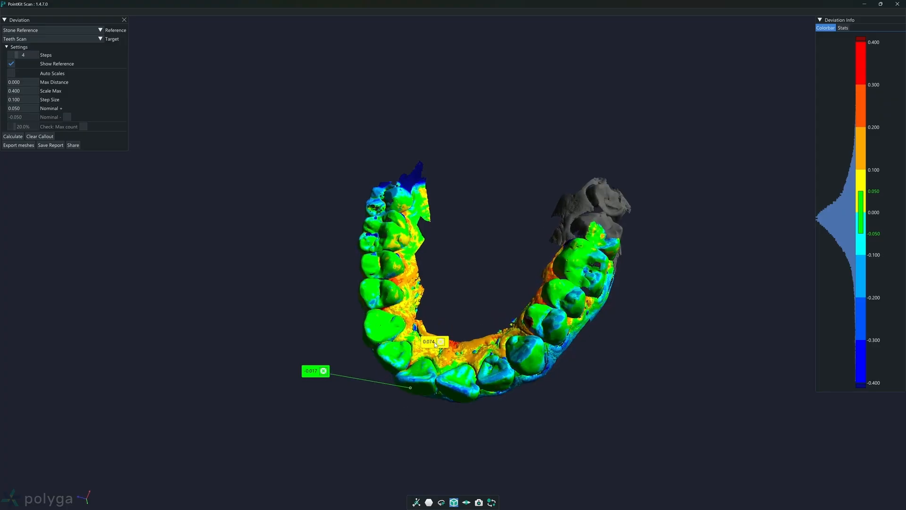
pyautogui.click(490, 350)
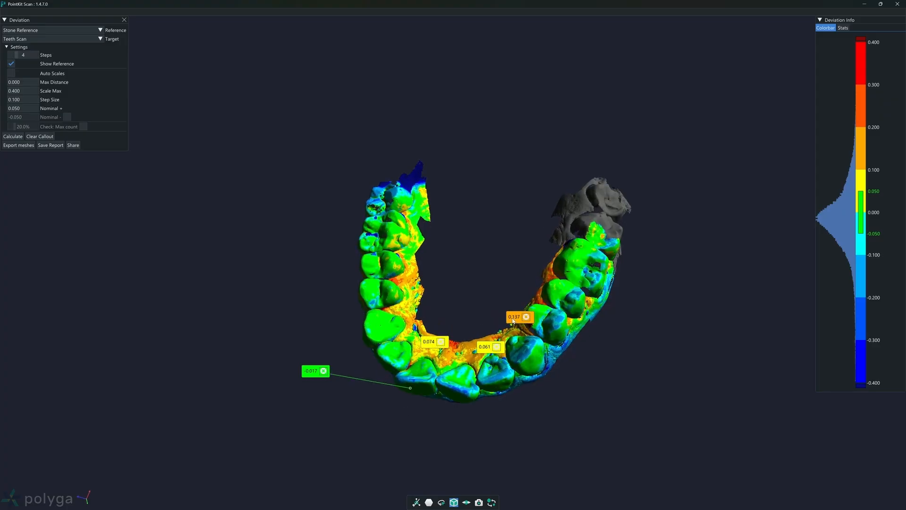
pyautogui.click(521, 318)
pyautogui.moveTo(483, 349); pyautogui.dragTo(483, 408)
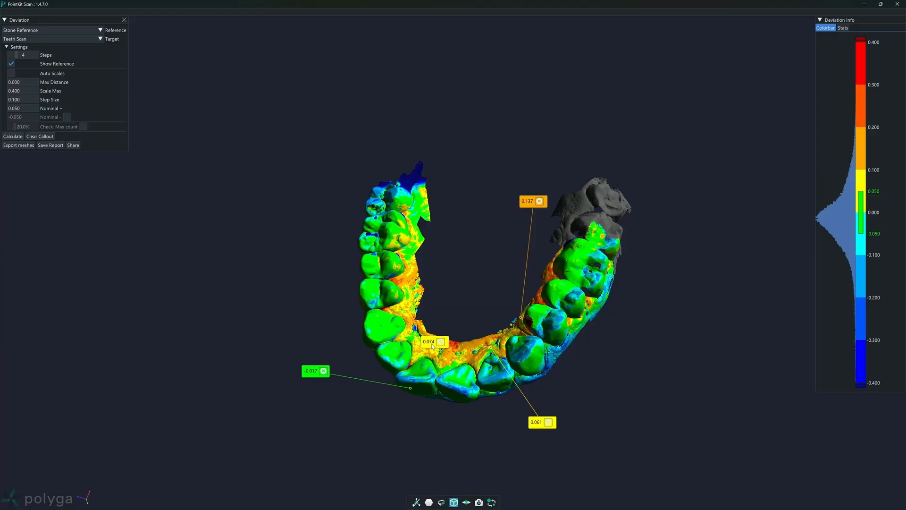
pyautogui.moveTo(432, 346); pyautogui.dragTo(463, 248)
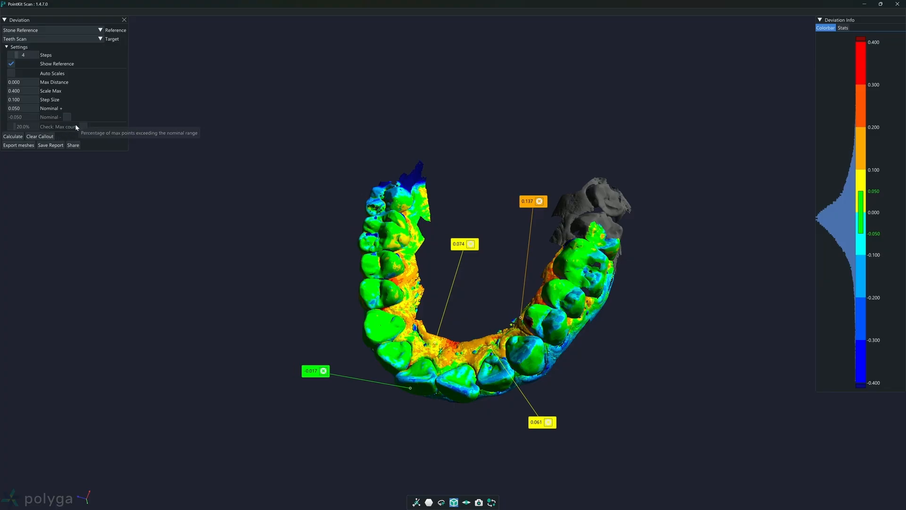
# Step: Remove the orange 0.137 callout from the inner gum
pyautogui.moveTo(232, 283); pyautogui.dragTo(279, 259)
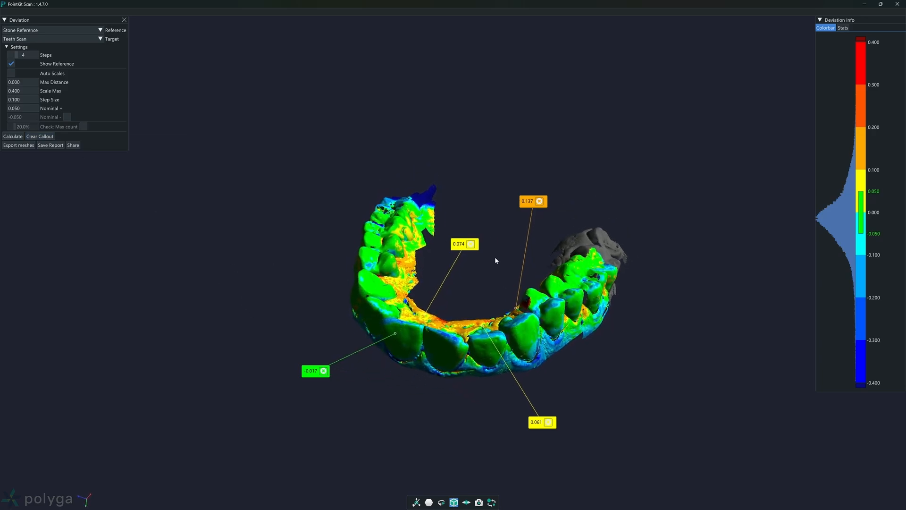
pyautogui.click(539, 201)
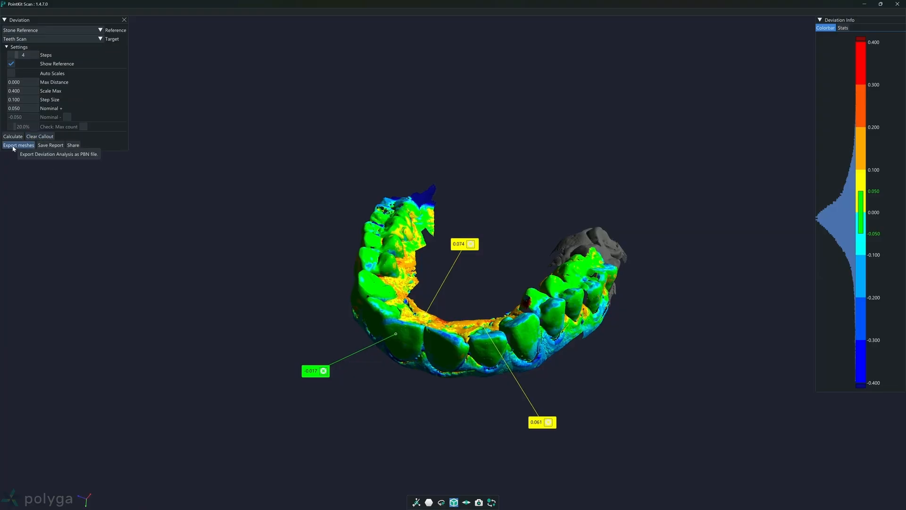
# Step: Look at the save options for the HTML report and the multi-PBN mesh export without saving either
pyautogui.click(50, 145)
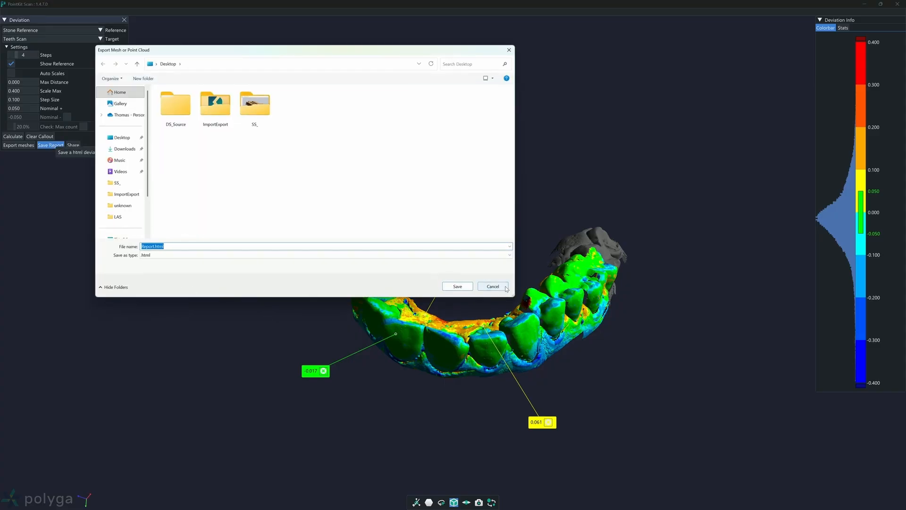
pyautogui.click(492, 287)
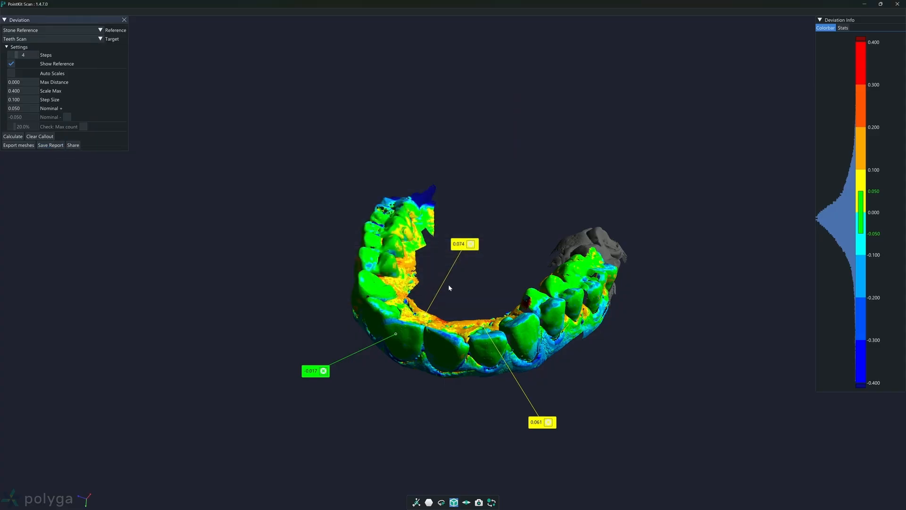
pyautogui.moveTo(449, 285); pyautogui.dragTo(509, 312)
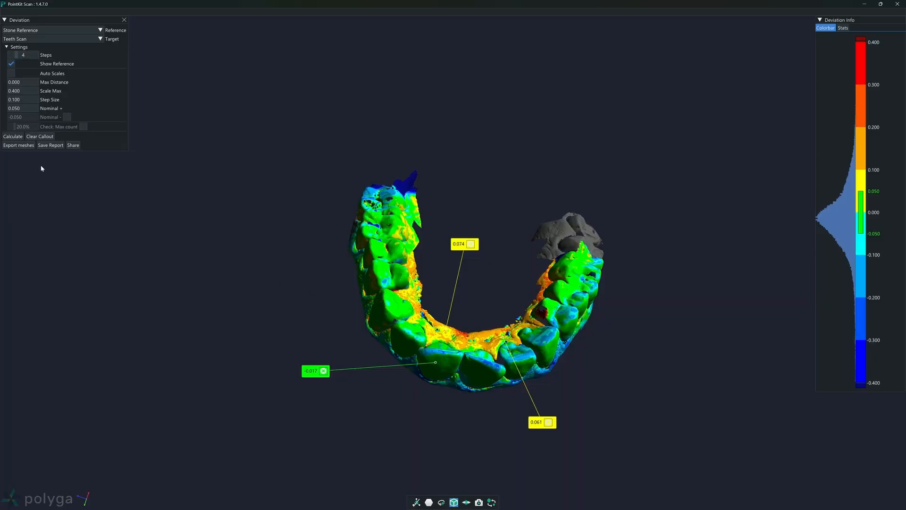
pyautogui.click(19, 145)
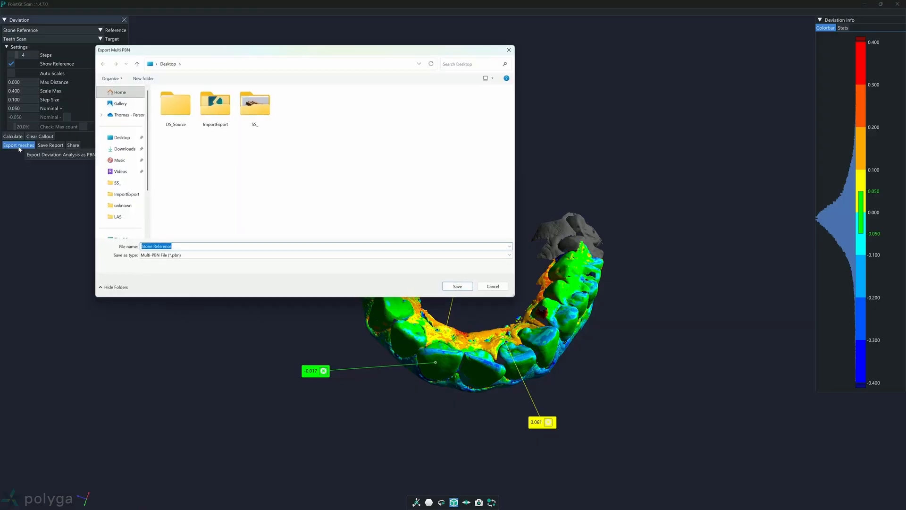
pyautogui.click(494, 287)
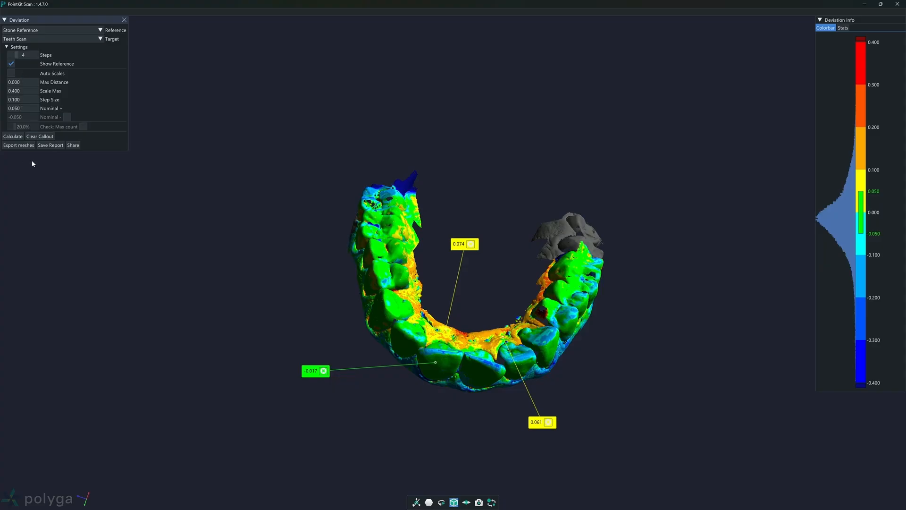
# Step: View the project sharing options, close them without sending, and inspect the annotated deviation map
pyautogui.click(73, 146)
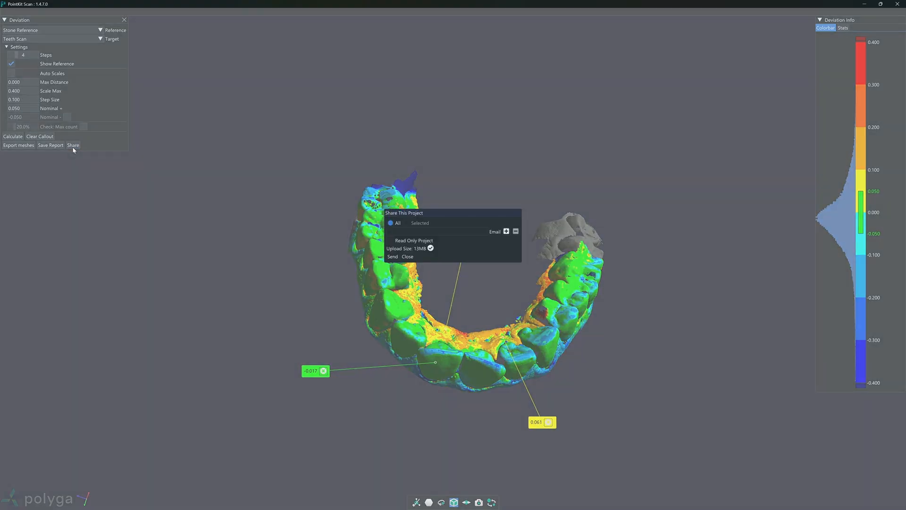
pyautogui.click(408, 256)
pyautogui.moveTo(448, 266); pyautogui.dragTo(434, 315)
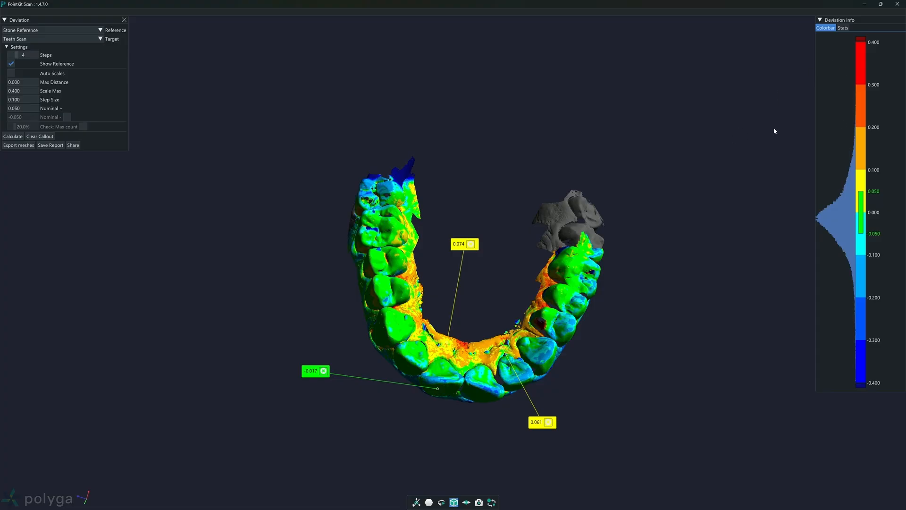
pyautogui.moveTo(628, 231); pyautogui.dragTo(553, 238)
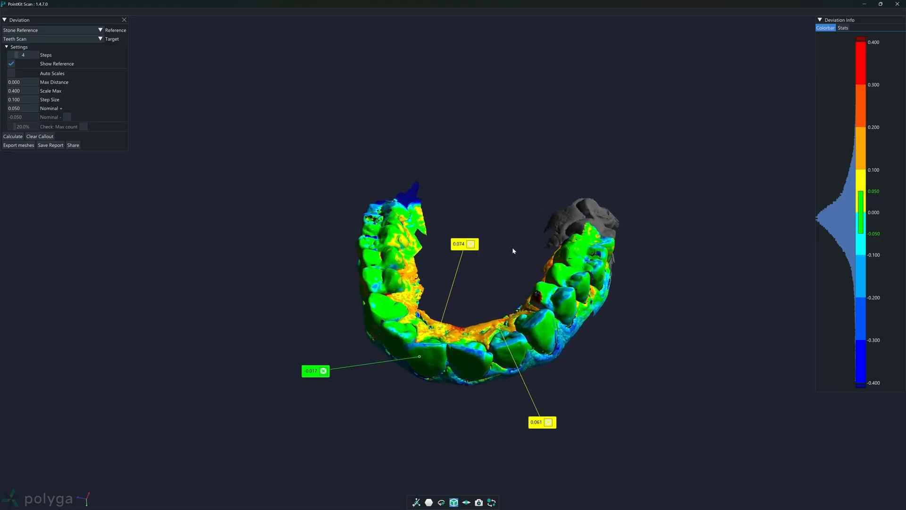